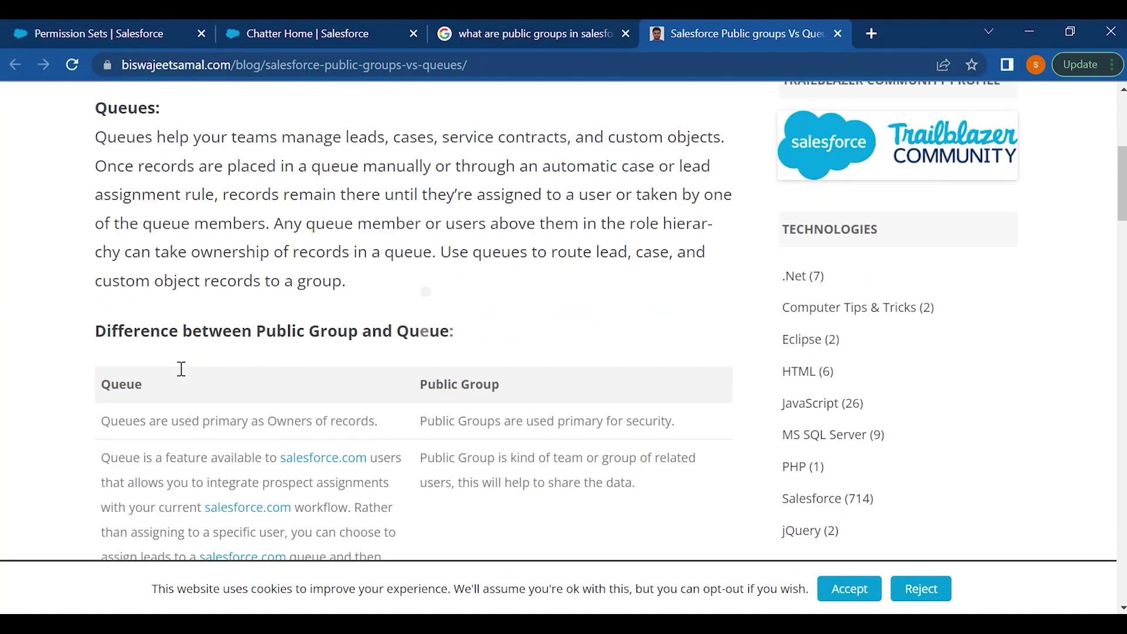
pyautogui.scroll(-3, 179, 370)
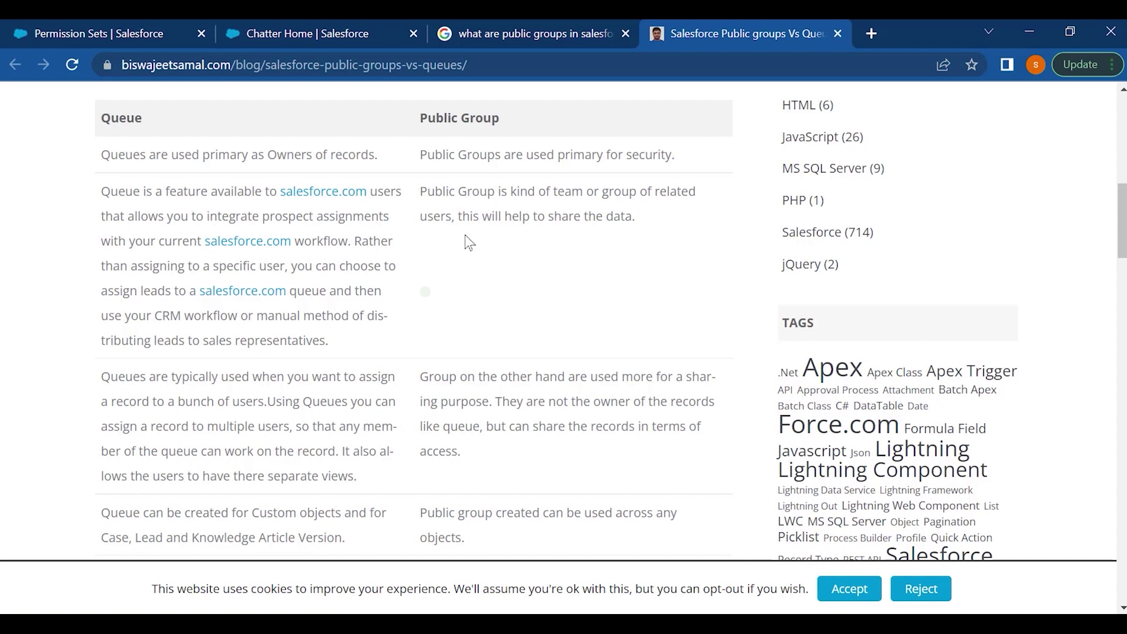
pyautogui.scroll(-2, 465, 235)
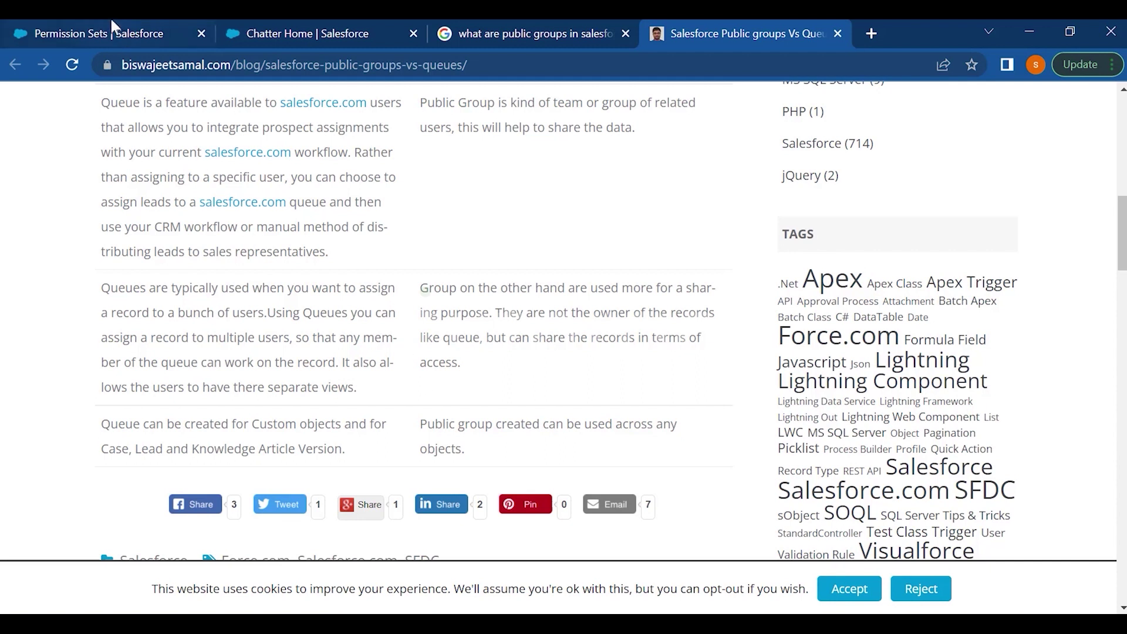
# - In the Salesforce tab, find 'group' in Quick Find and go to Public Groups
pyautogui.click(110, 33)
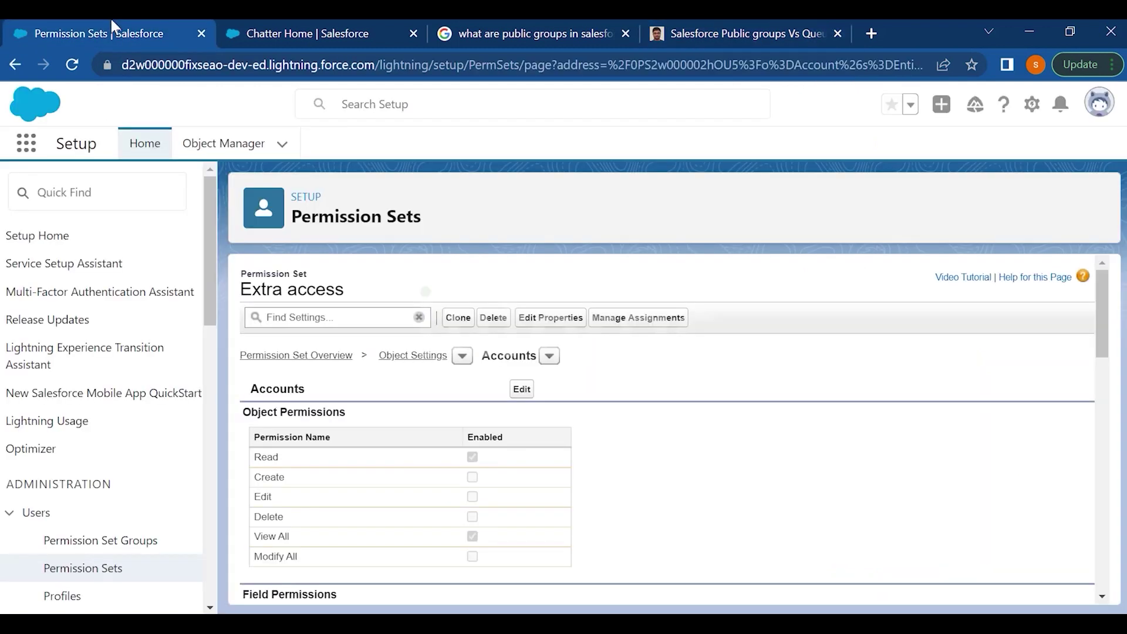
pyautogui.click(77, 200)
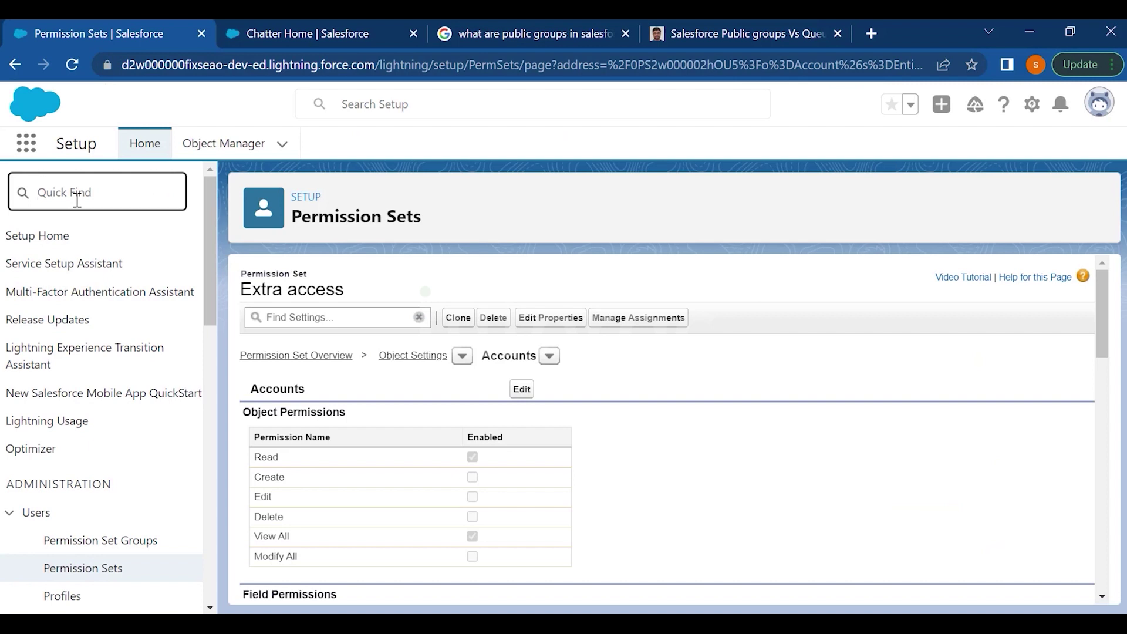
pyautogui.write('group')
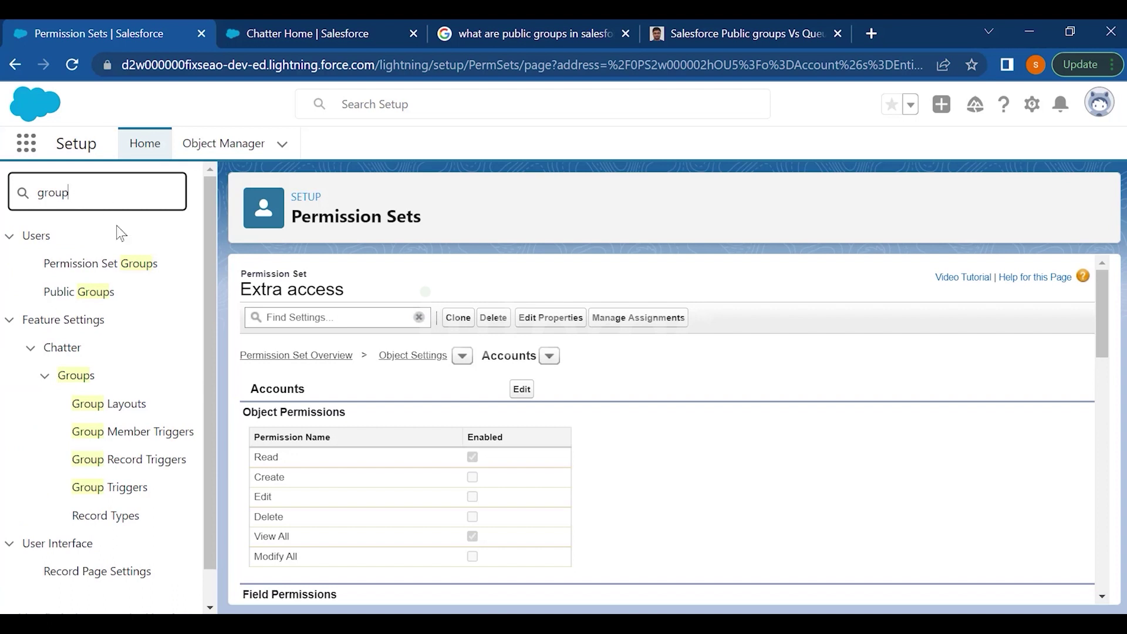
pyautogui.click(99, 293)
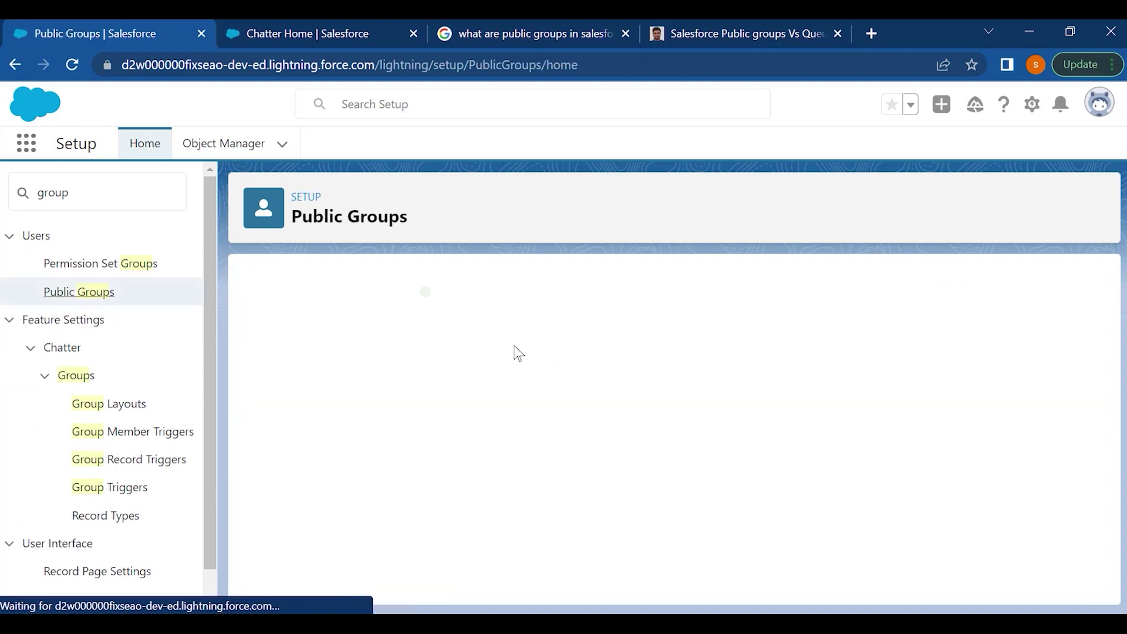
# - Start a new public group labelled Test, keeping the group name Test
pyautogui.click(668, 399)
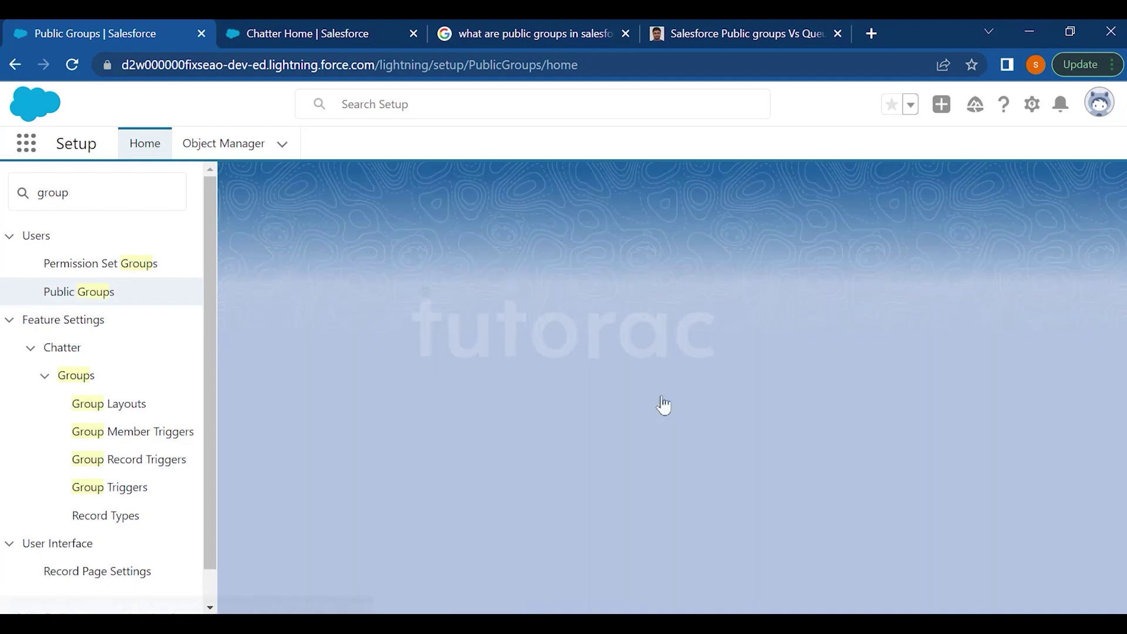
pyautogui.scroll(-1, 586, 329)
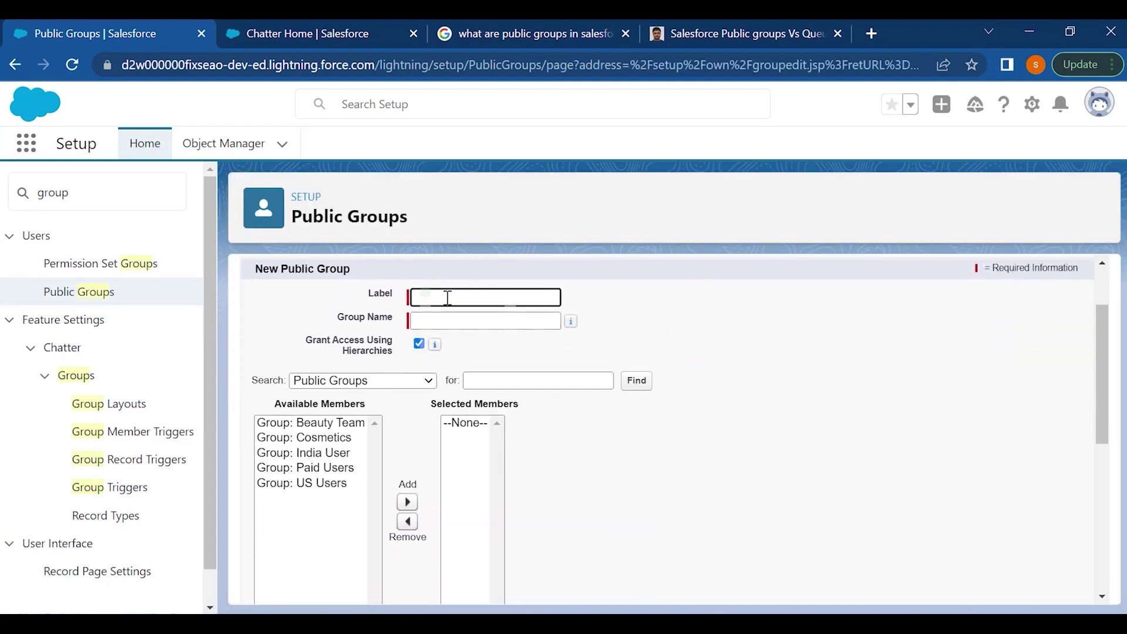
pyautogui.write('Test')
pyautogui.press('Tab')
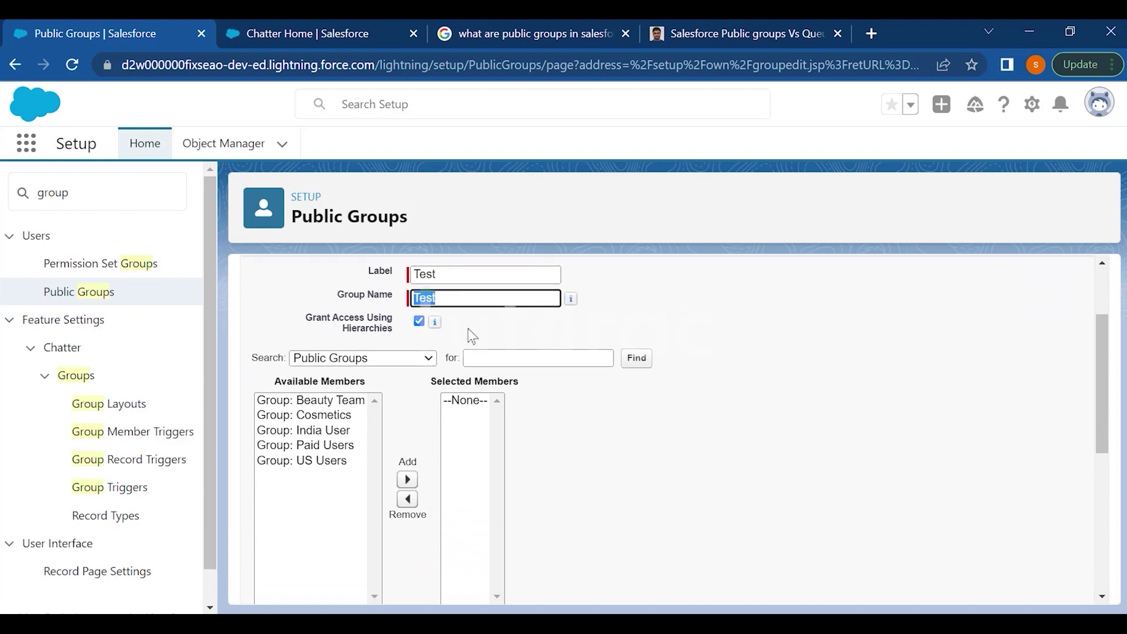
pyautogui.scroll(-2, 468, 330)
# - Add all four users as members of the Test group and save it
pyautogui.click(404, 291)
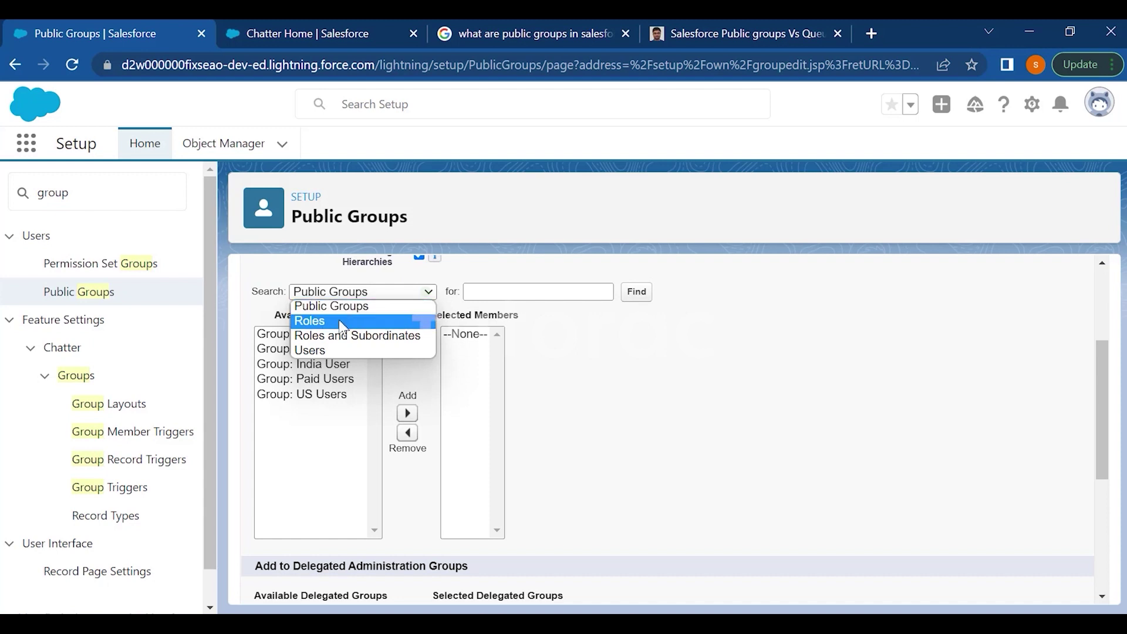
pyautogui.click(336, 351)
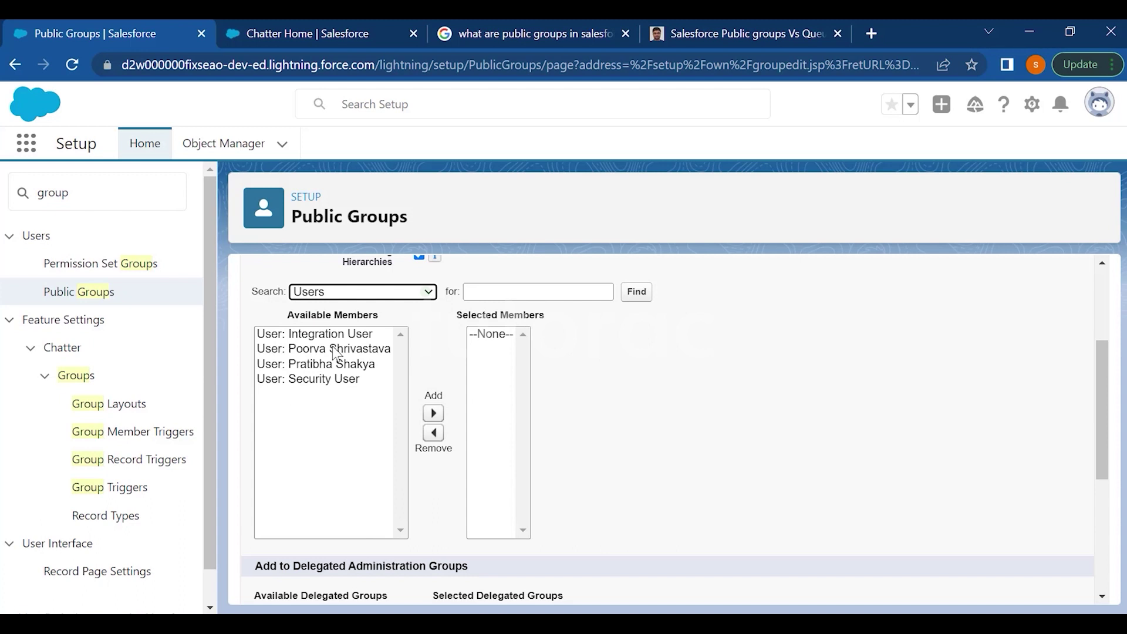
pyautogui.click(318, 339)
pyautogui.hotkey('shift', 'Down')
pyautogui.hotkey('shift', 'Down')
pyautogui.hotkey('shift', 'Down')
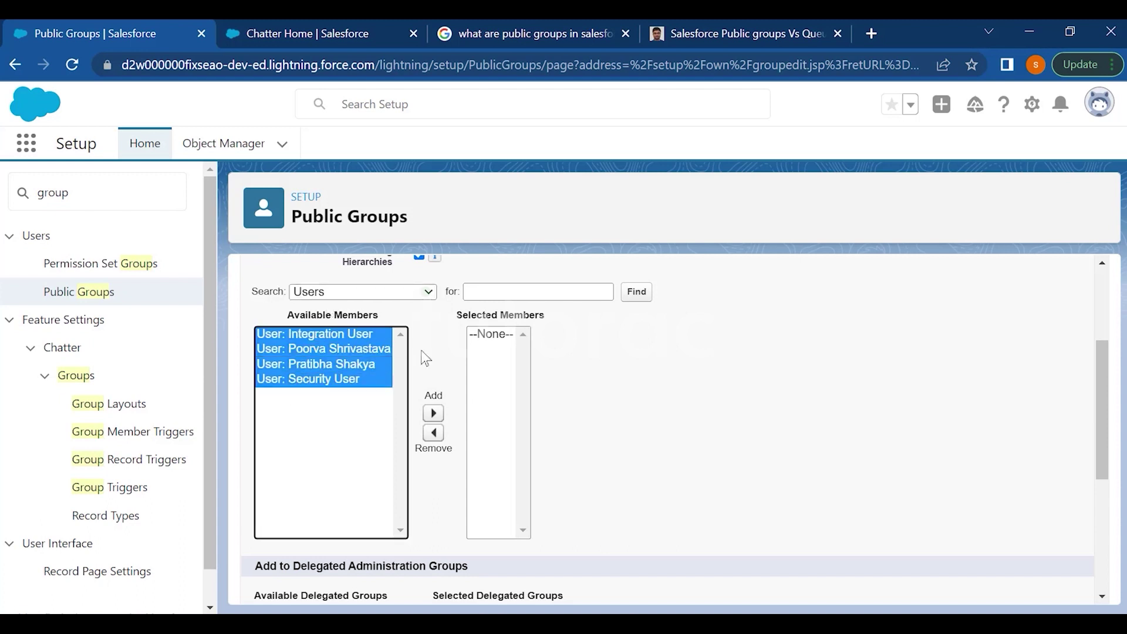
pyautogui.click(434, 417)
pyautogui.scroll(-5, 767, 415)
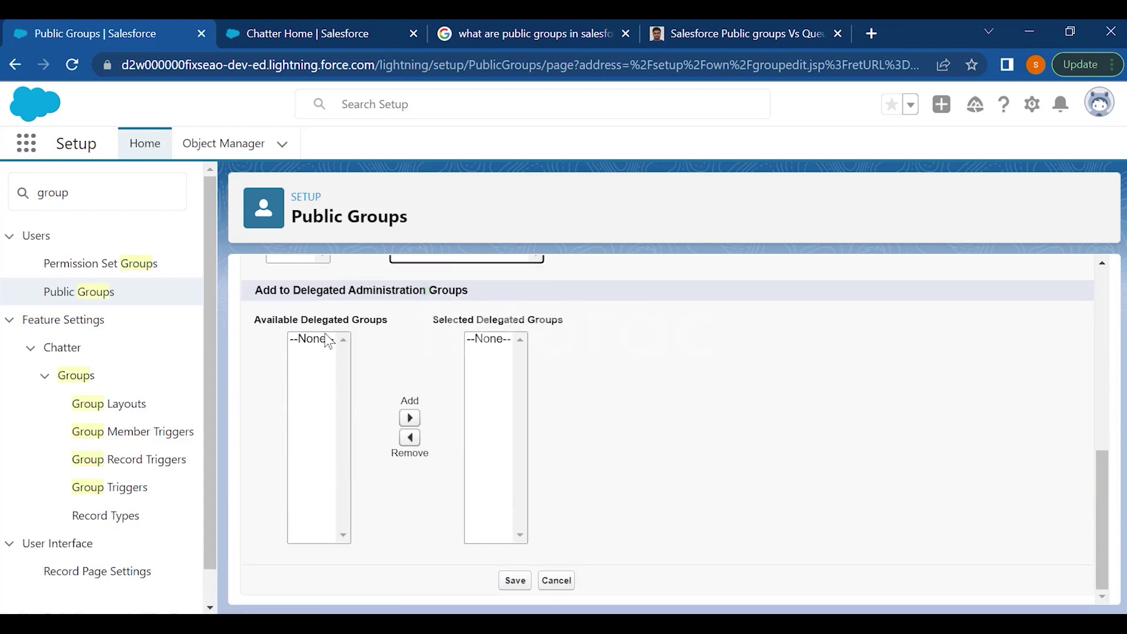
pyautogui.click(510, 582)
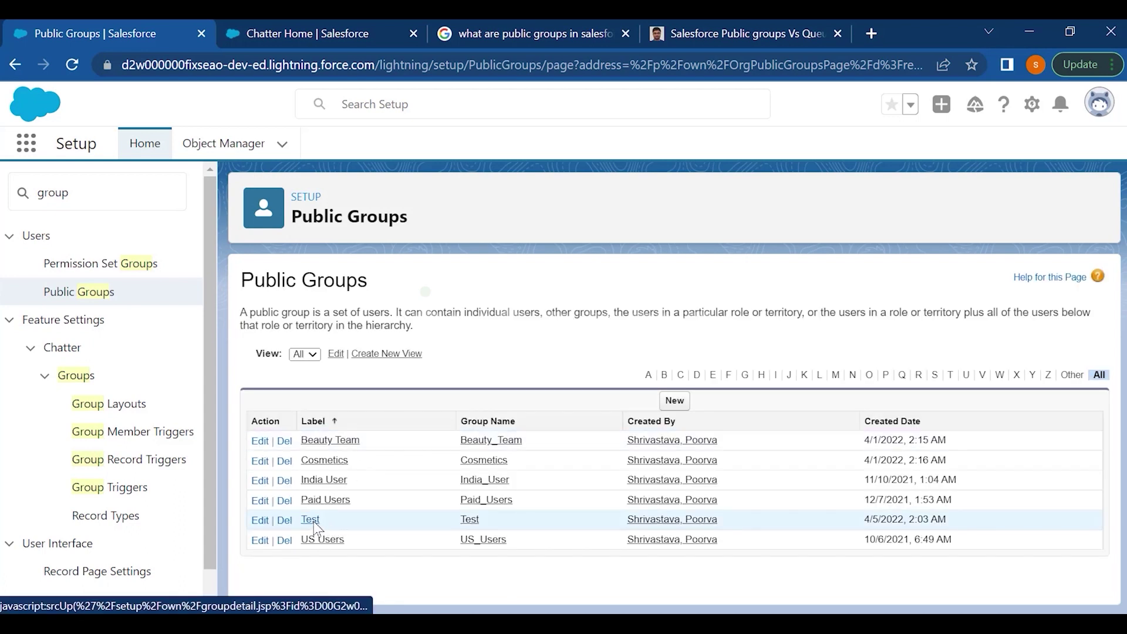
# - Search setup for queues, open the Queues page and start a new queue
pyautogui.doubleClick(46, 193)
pyautogui.write('gueue')
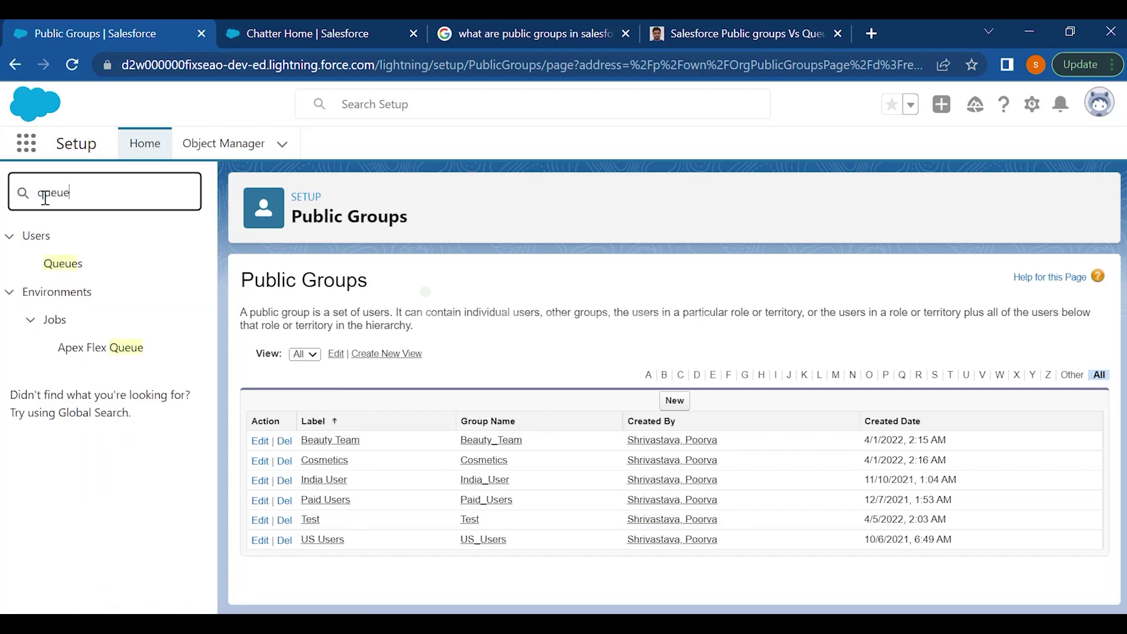
pyautogui.click(63, 262)
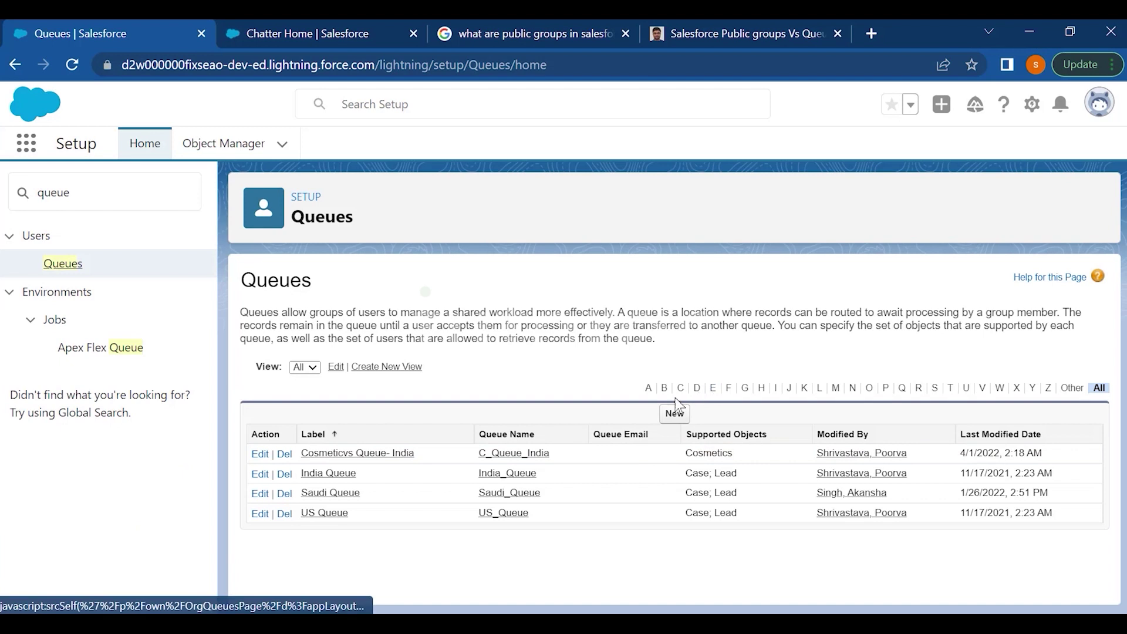
pyautogui.click(673, 413)
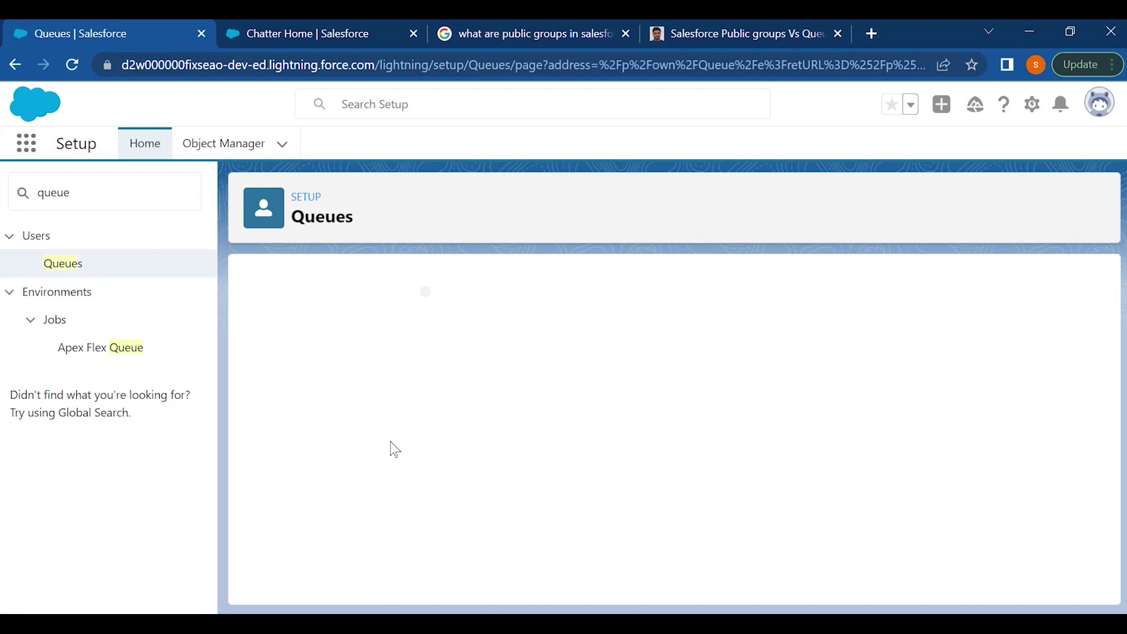
# - Label the queue 'Test queue' and add Lead as its supported object
pyautogui.click(431, 424)
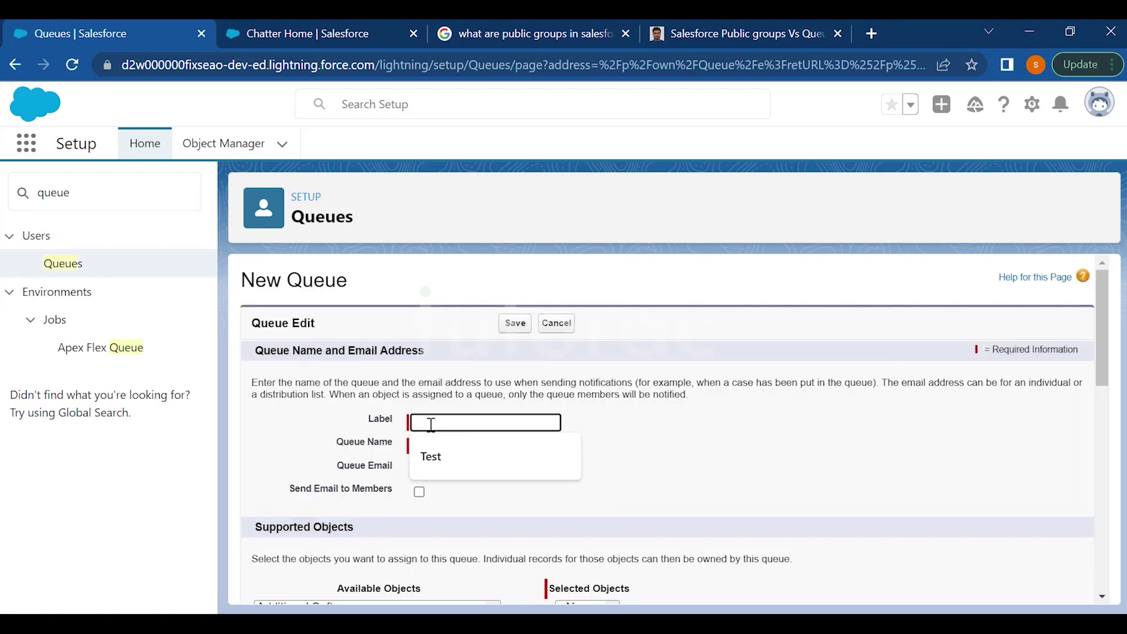
pyautogui.write('Test queue')
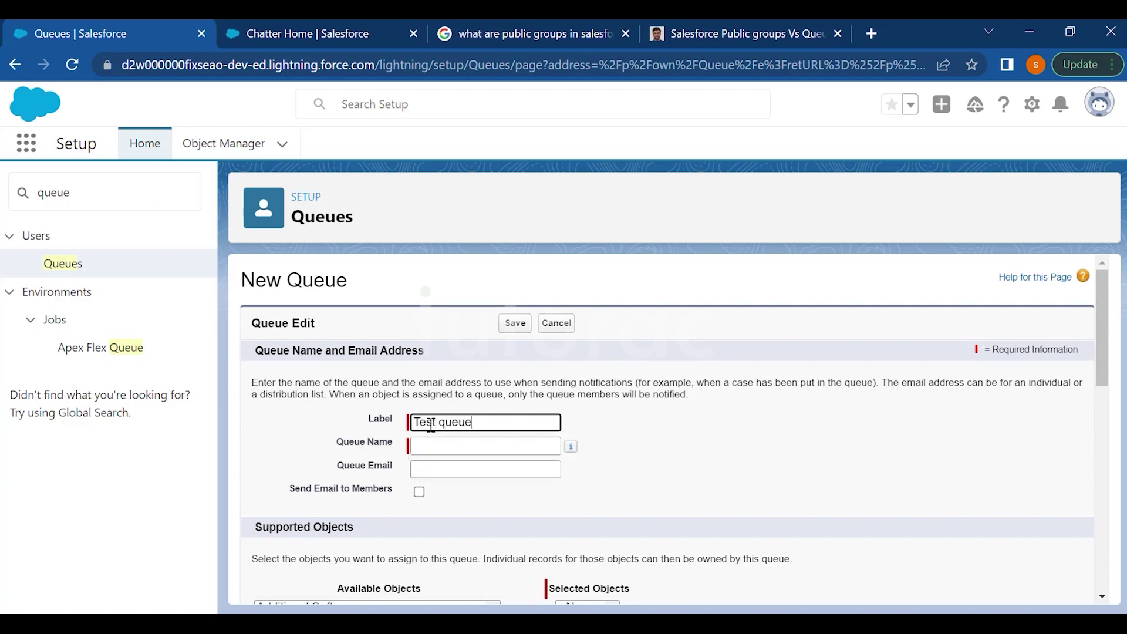
pyautogui.scroll(-5, 430, 423)
pyautogui.click(357, 418)
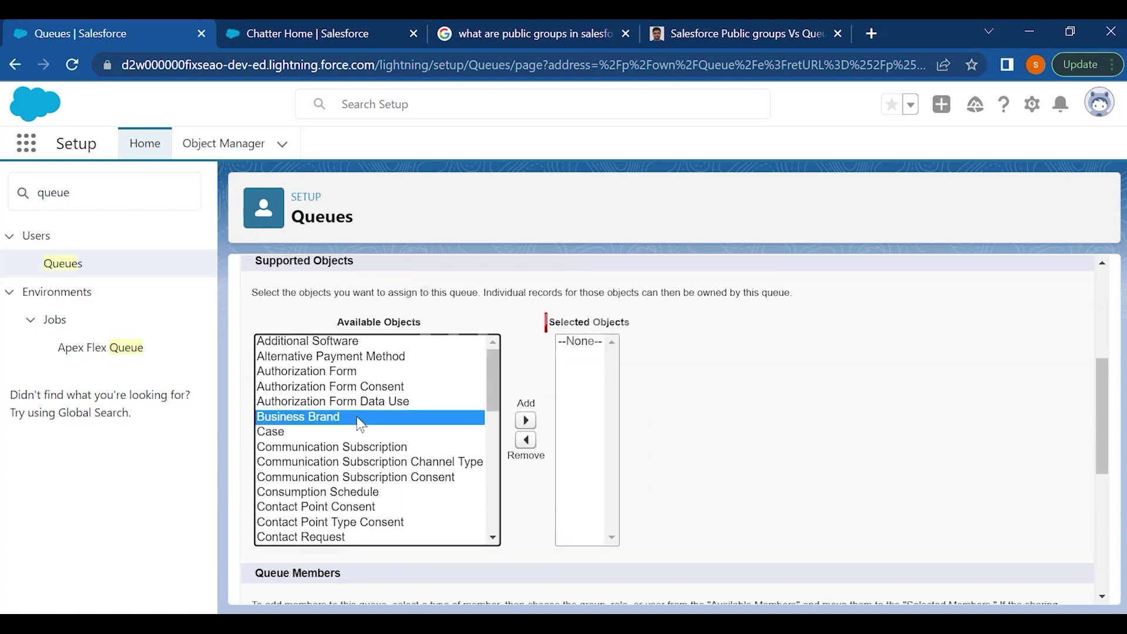
pyautogui.click(283, 433)
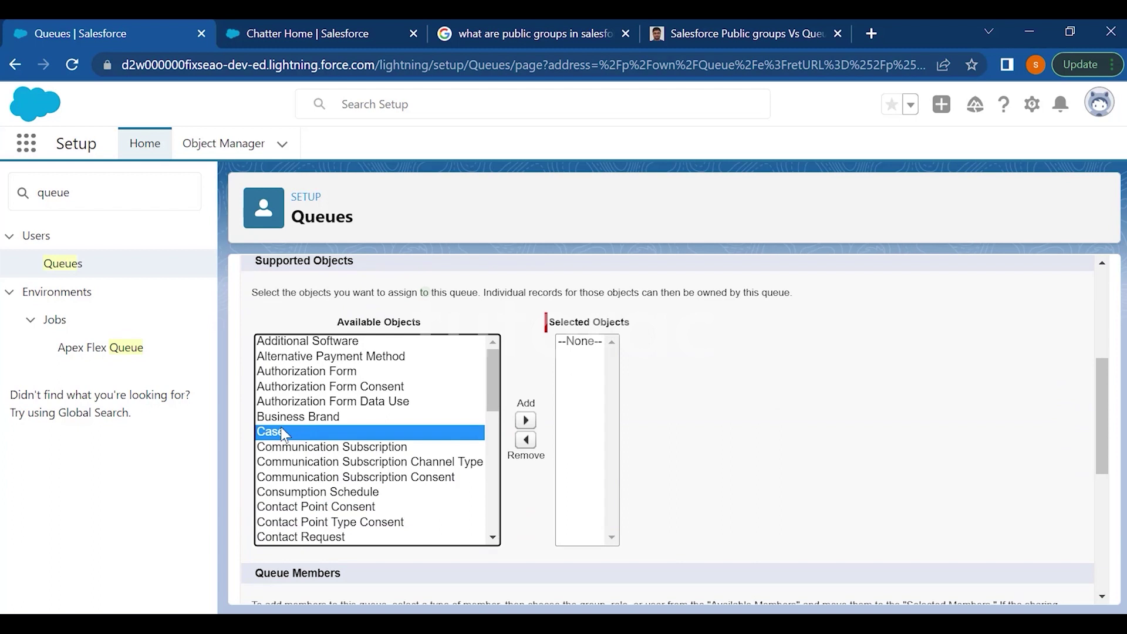
pyautogui.press('l')
pyautogui.click(525, 420)
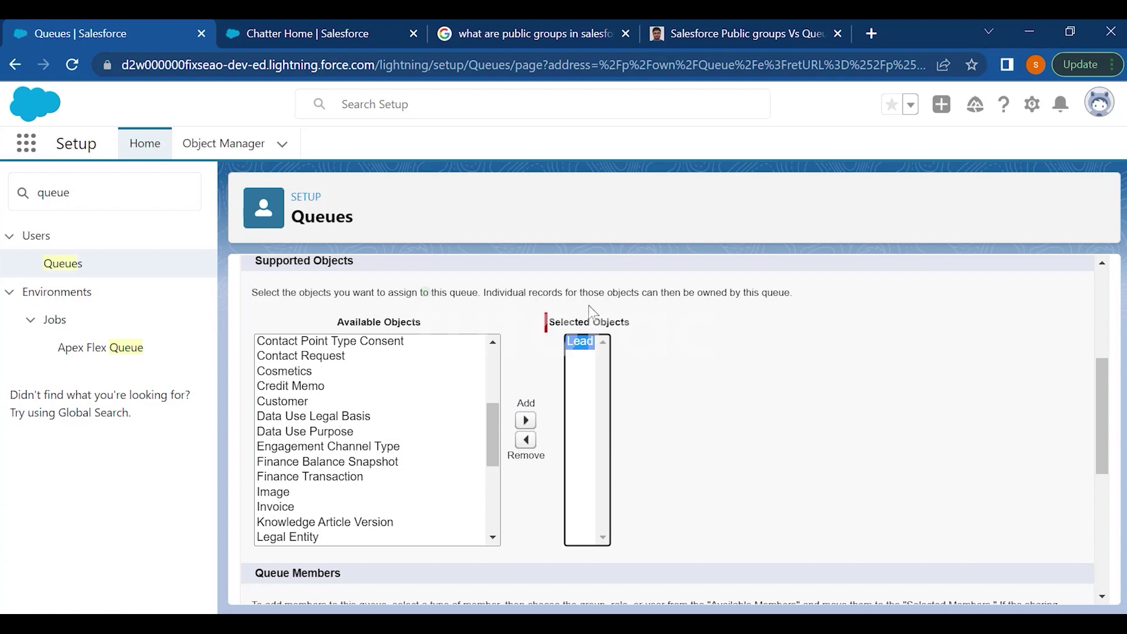
pyautogui.scroll(-5, 771, 387)
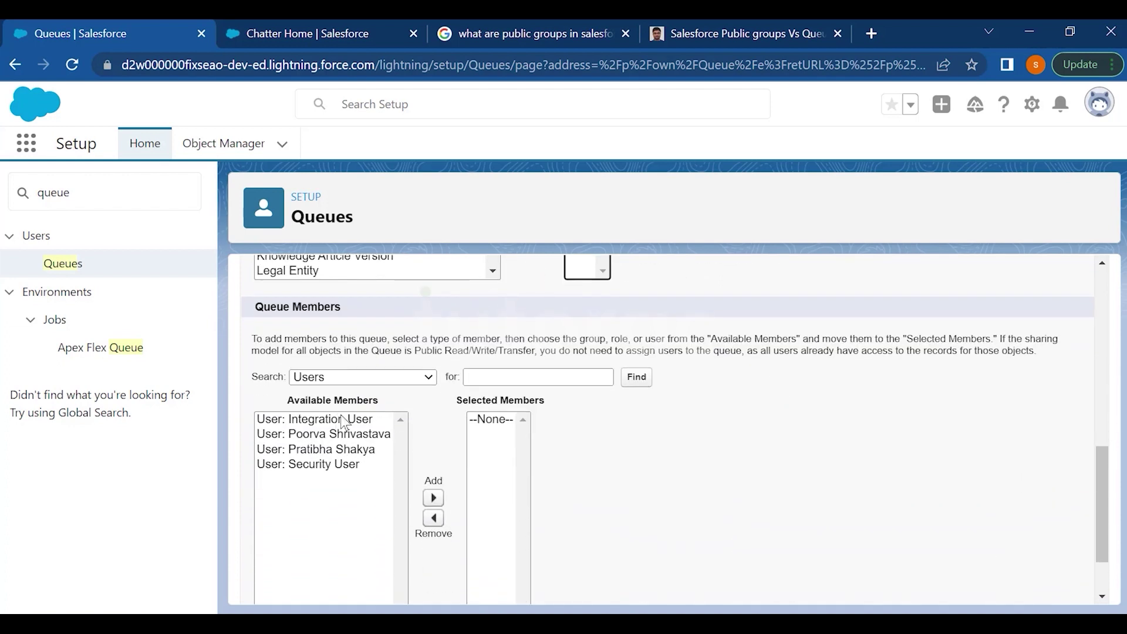
# - Add the public group Test to the queue's selected members
pyautogui.click(343, 379)
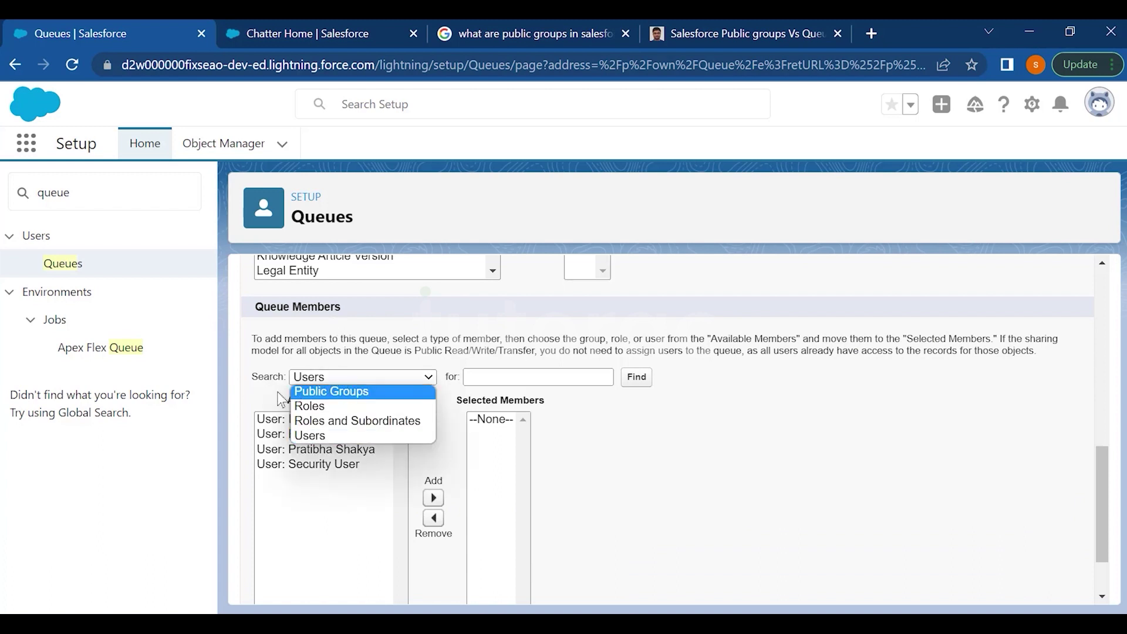
pyautogui.click(327, 393)
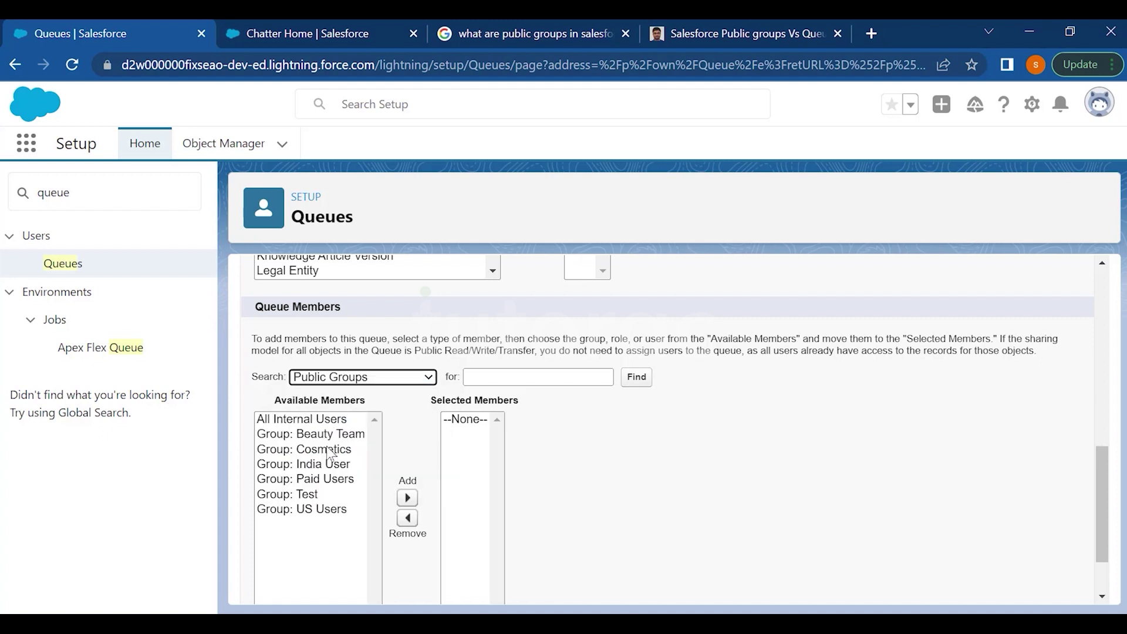
pyautogui.click(324, 496)
pyautogui.click(408, 479)
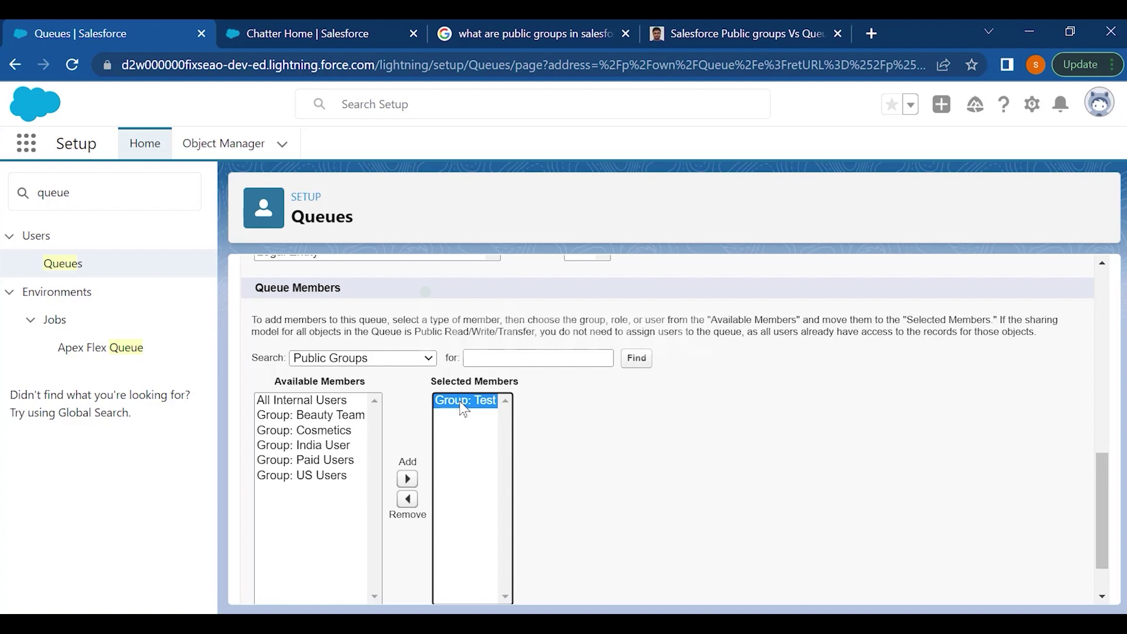
# - Add all four users to the queue's selected members
pyautogui.click(378, 359)
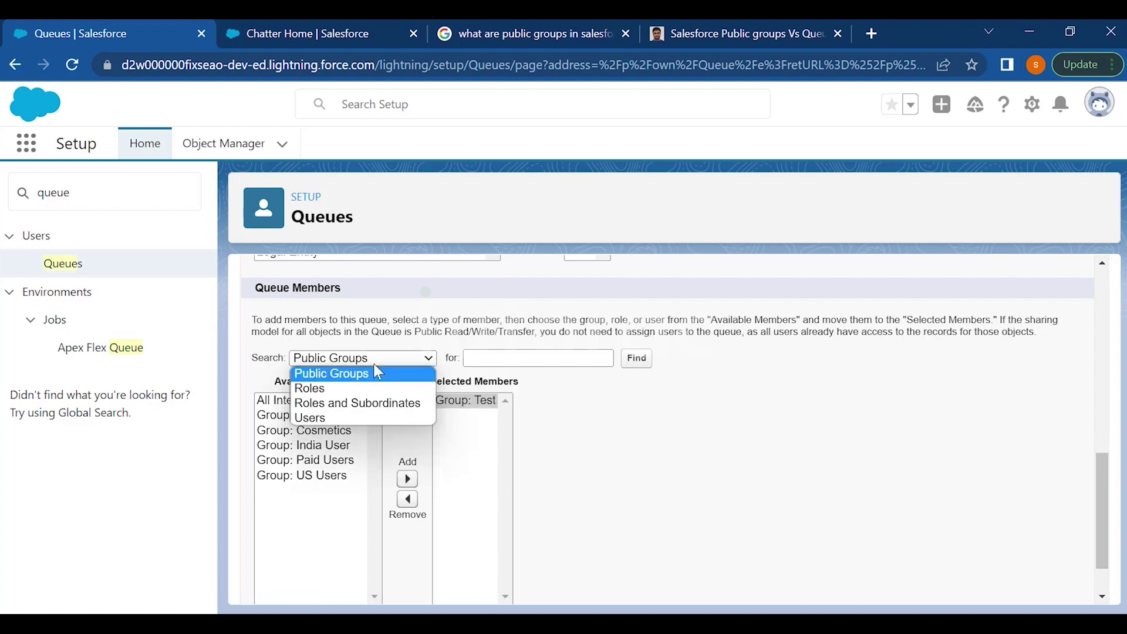
pyautogui.click(358, 421)
pyautogui.click(343, 406)
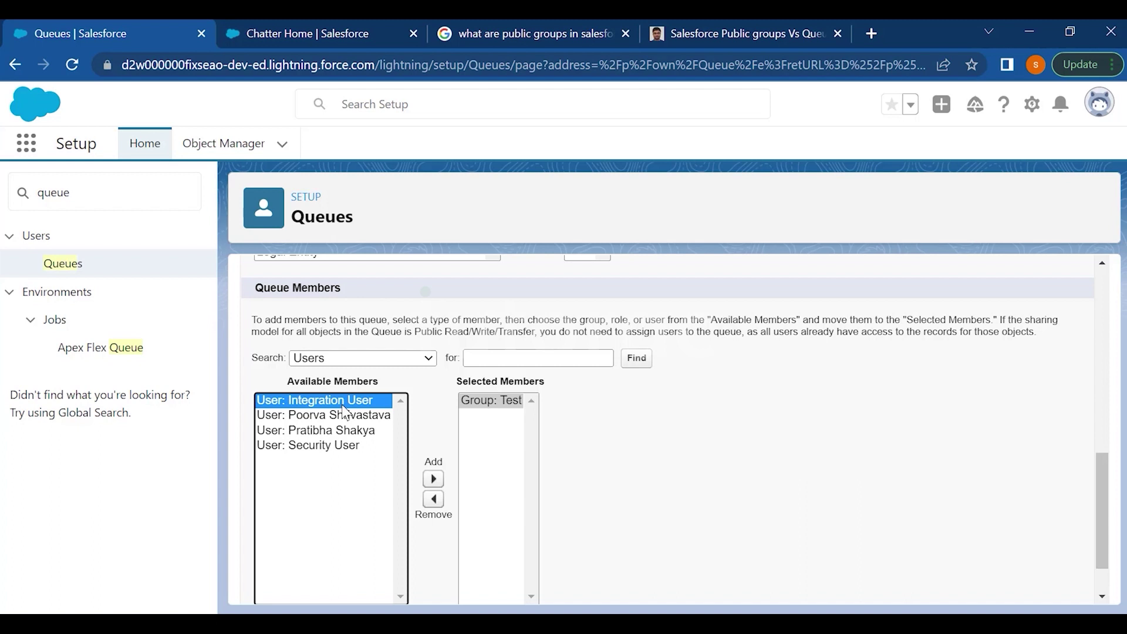
pyautogui.hotkey('shift', 'Down')
pyautogui.hotkey('shift', 'Down')
pyautogui.hotkey('shift', 'Down')
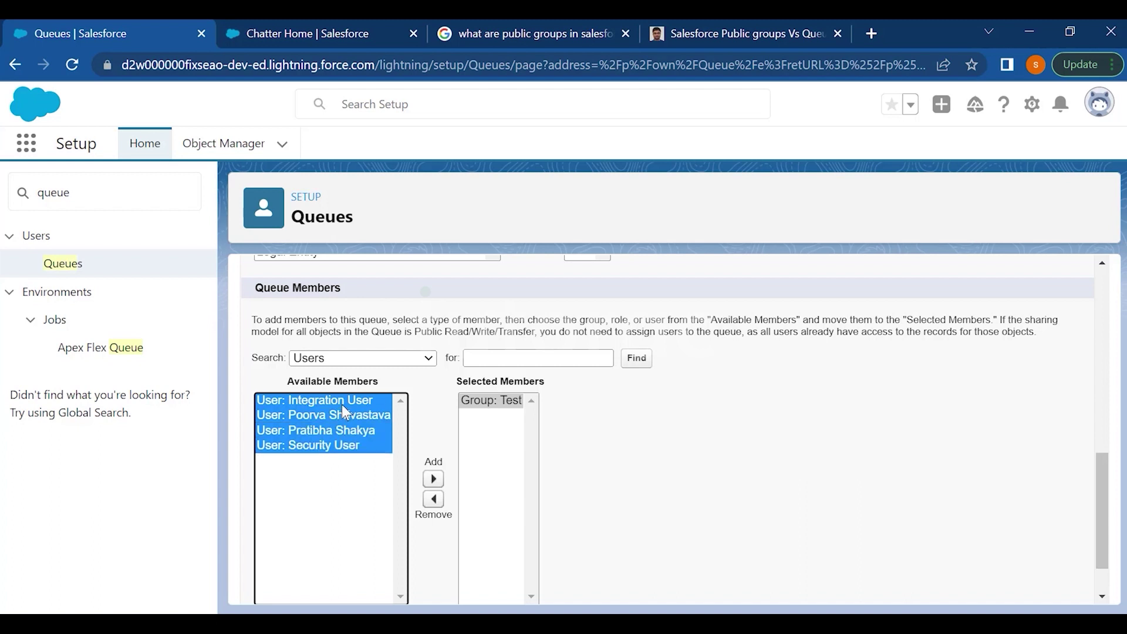
pyautogui.click(433, 479)
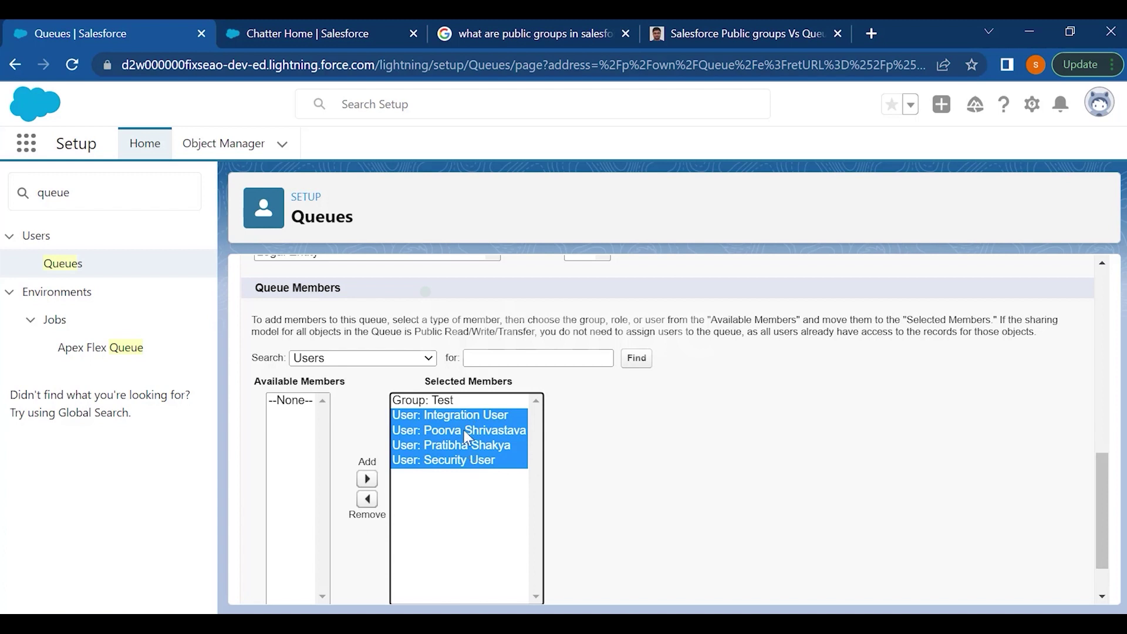
pyautogui.scroll(10, 469, 434)
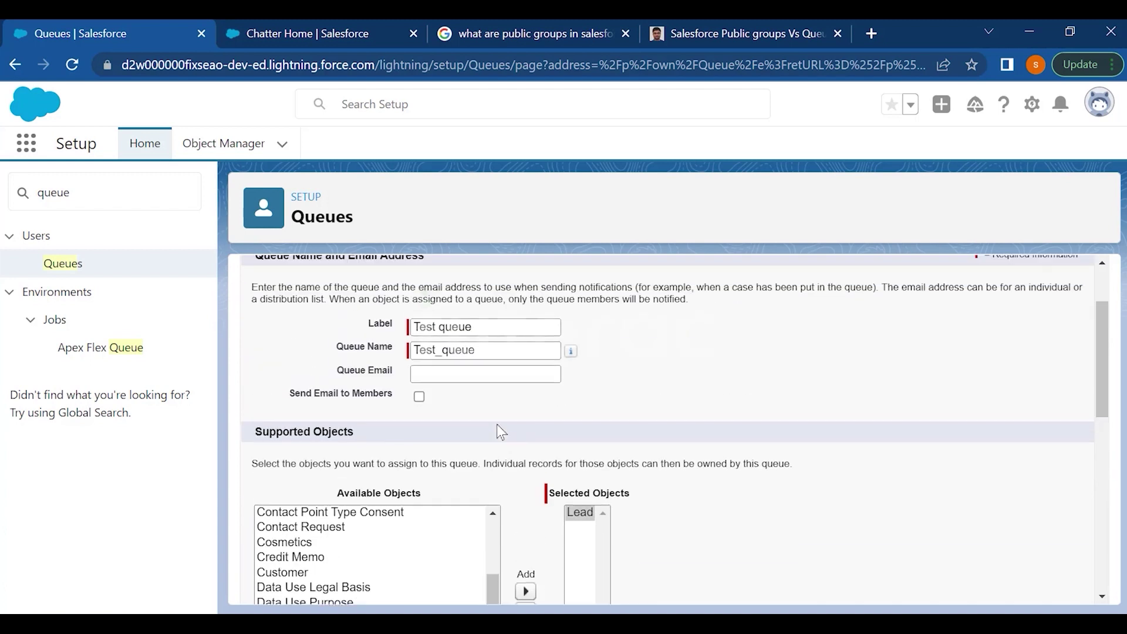
pyautogui.scroll(-5, 510, 433)
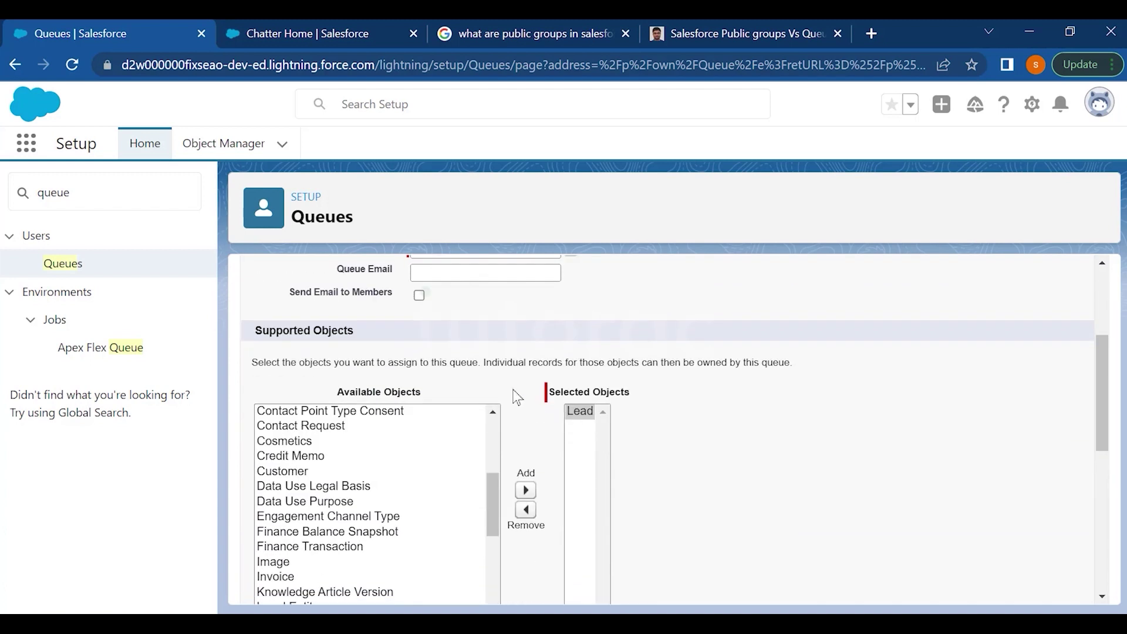
pyautogui.scroll(-5, 515, 395)
pyautogui.scroll(-2, 515, 395)
# - Save the Test queue with its Lead object and members
pyautogui.click(510, 591)
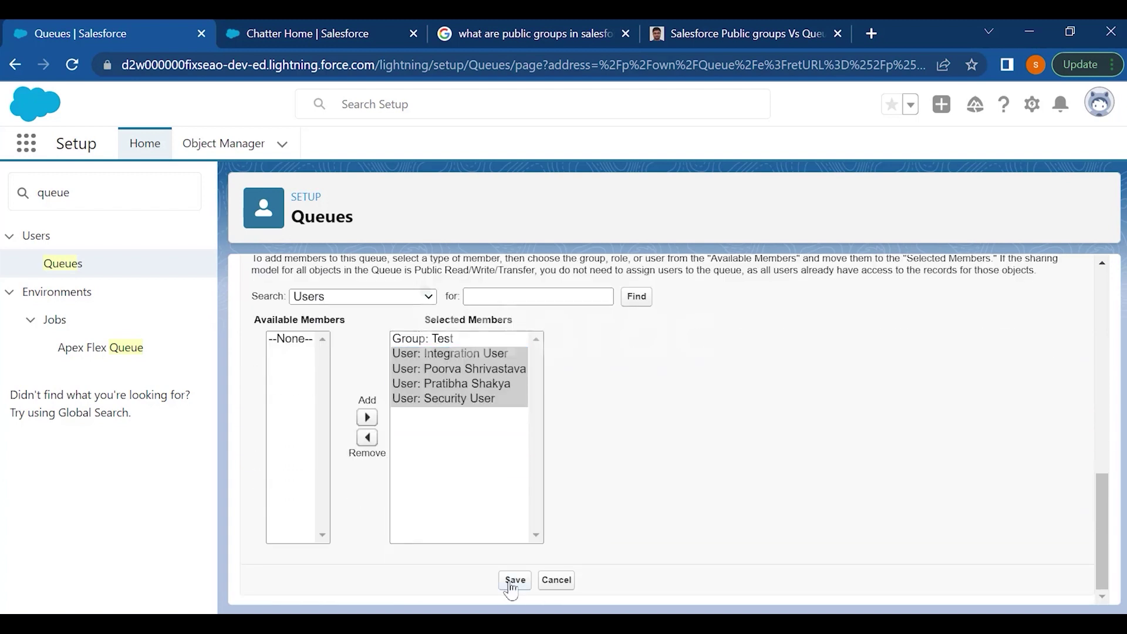